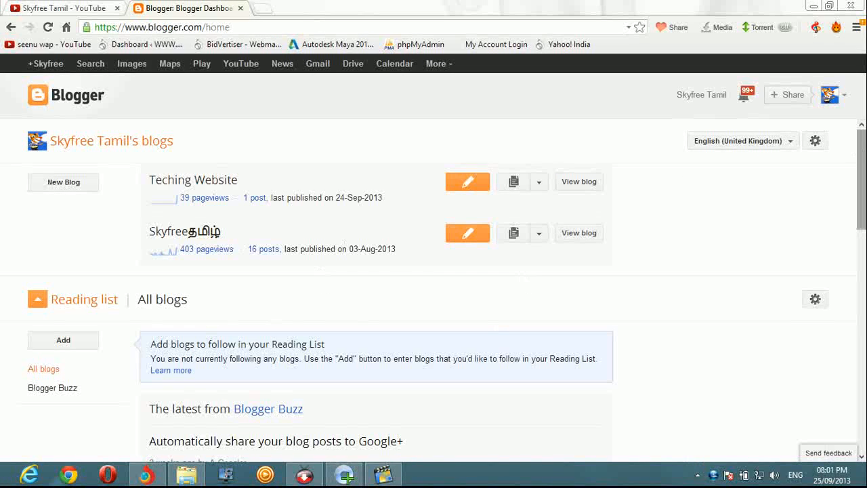
- Open the Teching Website blog's post list and open "sample post" for editing
{"action": "left_click", "coordinate": [194, 181]}
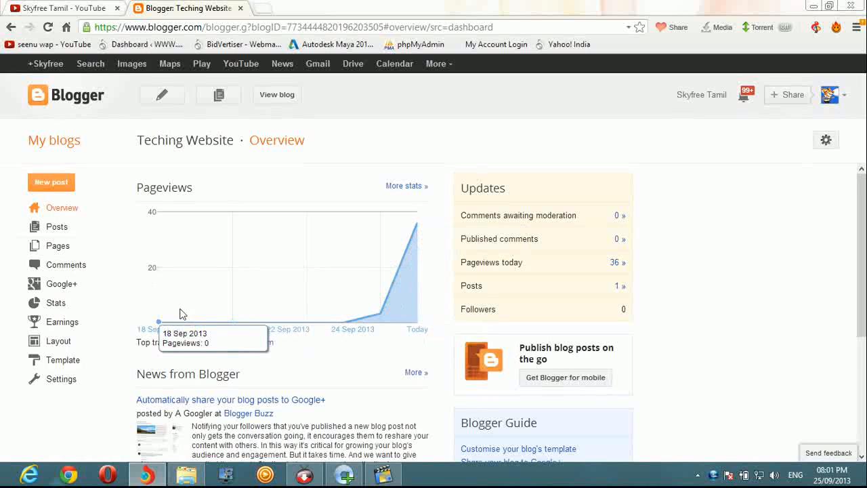
{"action": "scroll", "coordinate": [341, 382], "scroll_direction": "down", "scroll_amount": 3}
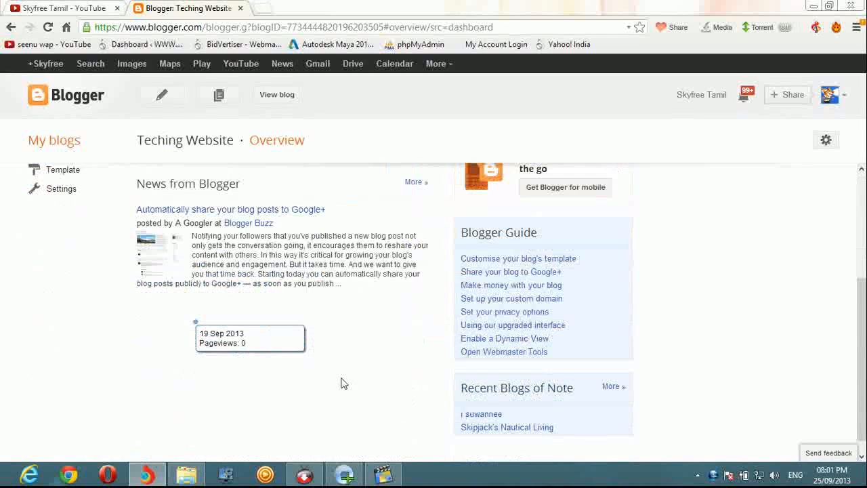
{"action": "scroll", "coordinate": [342, 380], "scroll_direction": "up", "scroll_amount": 1}
{"action": "scroll", "coordinate": [341, 380], "scroll_direction": "up", "scroll_amount": 2}
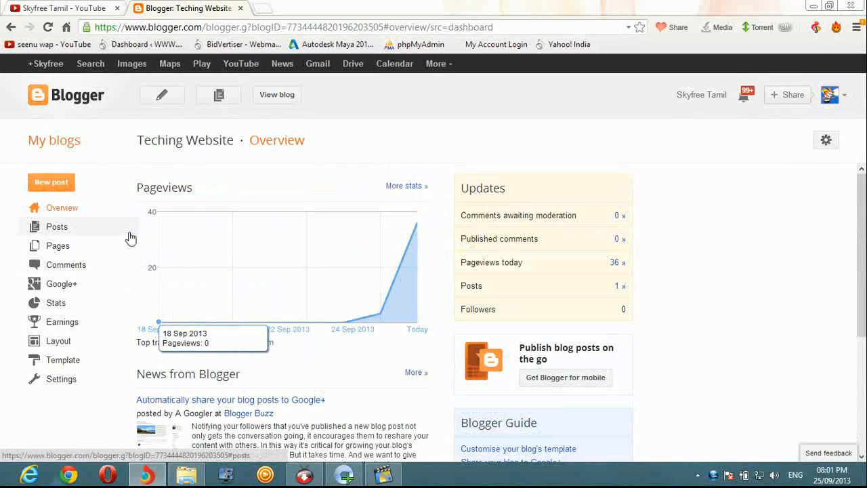
{"action": "left_click", "coordinate": [58, 230]}
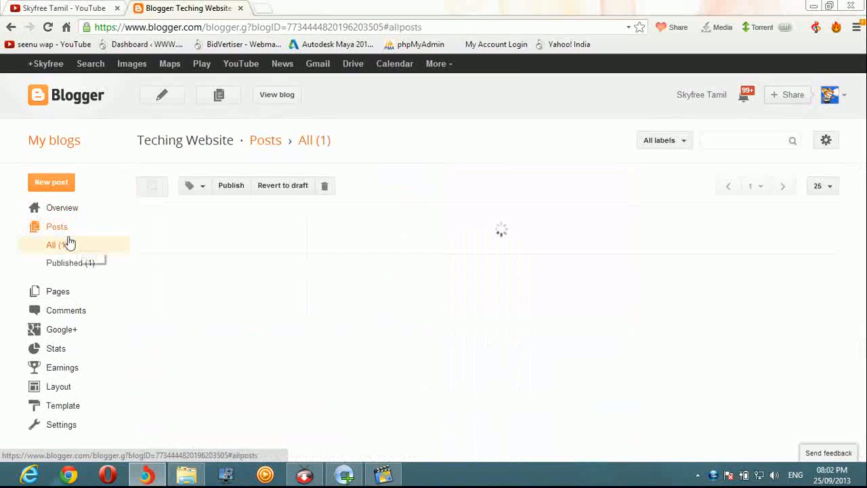
{"action": "left_click", "coordinate": [175, 224]}
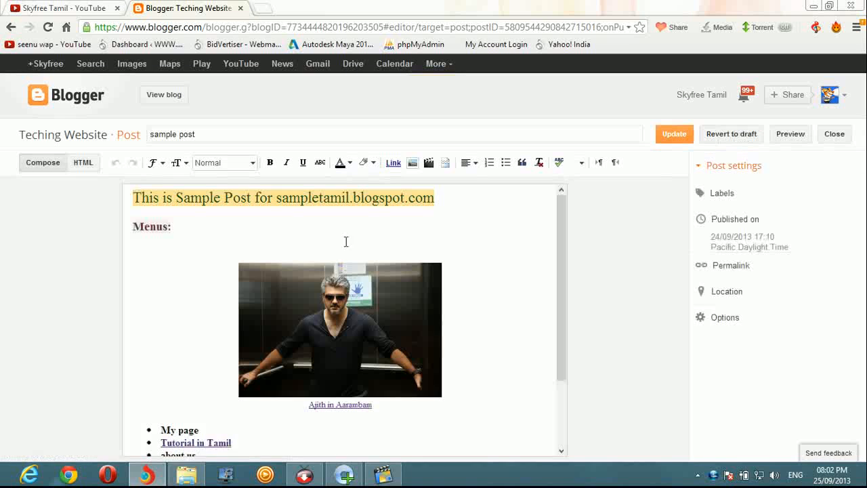
- Look through the contents of the sample post, from the heading and photo down to the menu list and prices
{"action": "scroll", "coordinate": [350, 268], "scroll_direction": "down", "scroll_amount": 2}
{"action": "scroll", "coordinate": [388, 288], "scroll_direction": "up", "scroll_amount": 2}
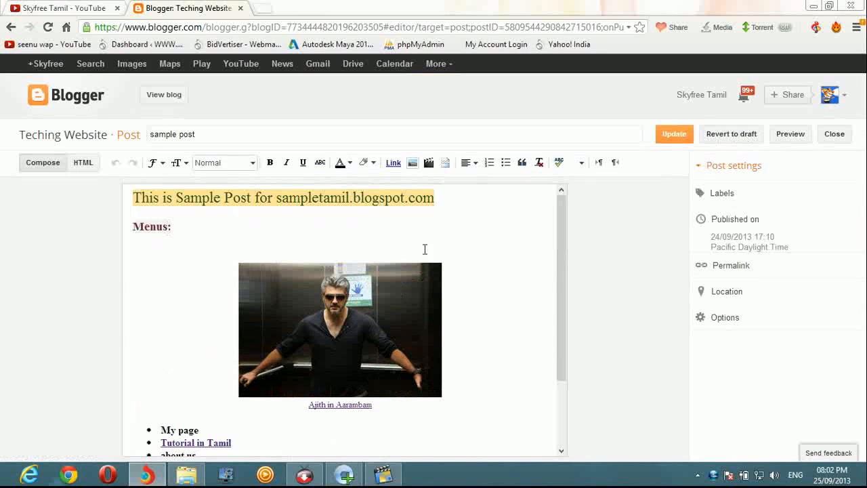
{"action": "scroll", "coordinate": [501, 230], "scroll_direction": "down", "scroll_amount": 2}
{"action": "scroll", "coordinate": [502, 235], "scroll_direction": "up", "scroll_amount": 2}
{"action": "scroll", "coordinate": [503, 237], "scroll_direction": "down", "scroll_amount": 2}
{"action": "scroll", "coordinate": [502, 236], "scroll_direction": "up", "scroll_amount": 2}
{"action": "left_click", "coordinate": [464, 282]}
{"action": "left_click_drag", "start_coordinate": [558, 221], "coordinate": [559, 203]}
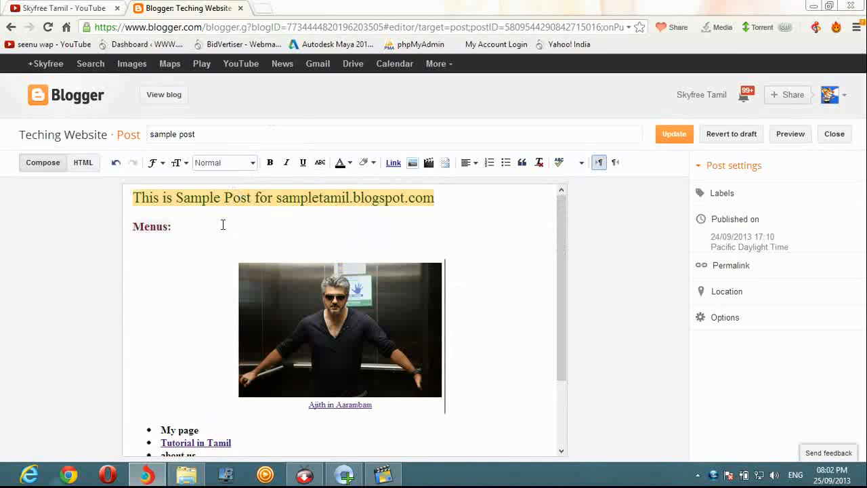
- Try the Small and Large sizes on the post's photo, then set it back to Medium
{"action": "scroll", "coordinate": [291, 288], "scroll_direction": "down", "scroll_amount": 1}
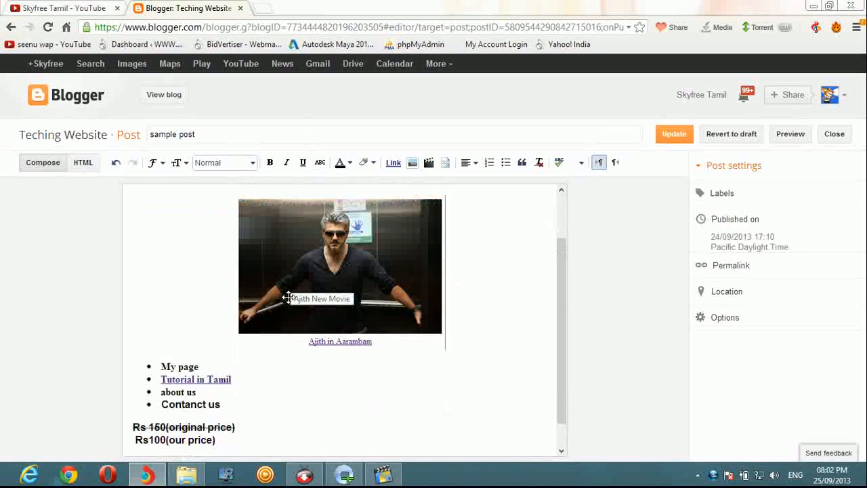
{"action": "left_click", "coordinate": [367, 322]}
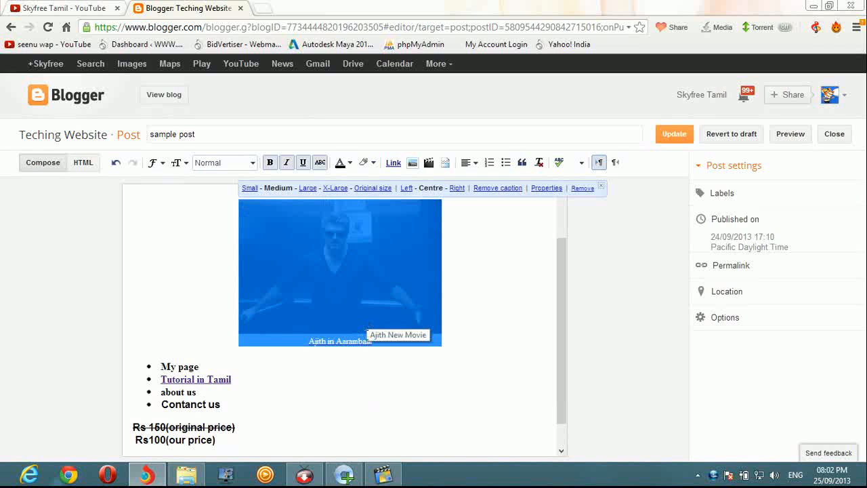
{"action": "left_click", "coordinate": [249, 188]}
{"action": "left_click", "coordinate": [343, 208]}
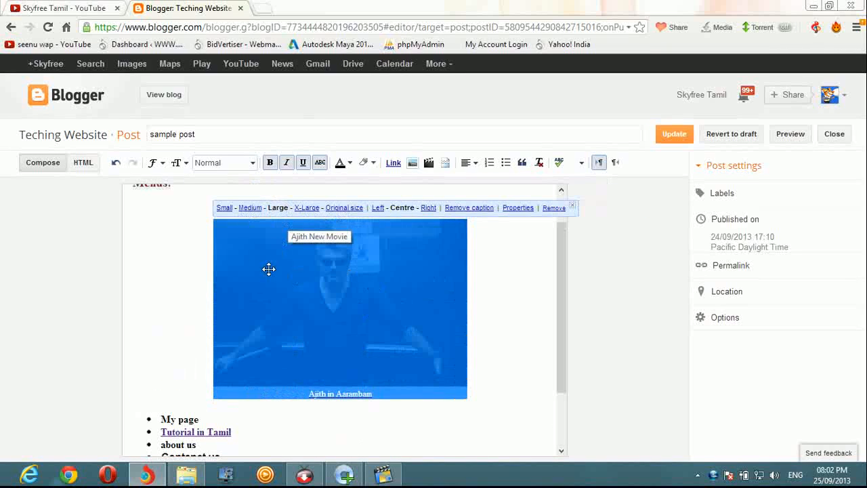
{"action": "left_click", "coordinate": [250, 208]}
{"action": "left_click", "coordinate": [461, 273]}
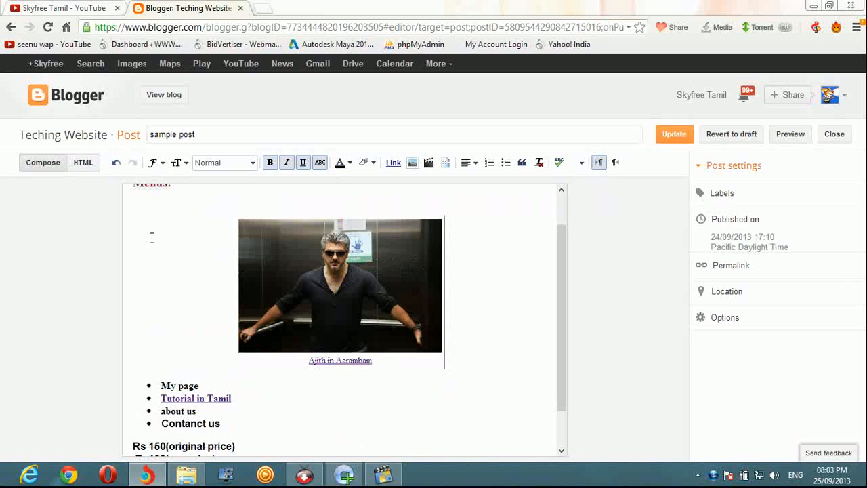
- Compare the sample post's visual layout with its HTML source and examine the source from start to end
{"action": "left_click", "coordinate": [84, 164]}
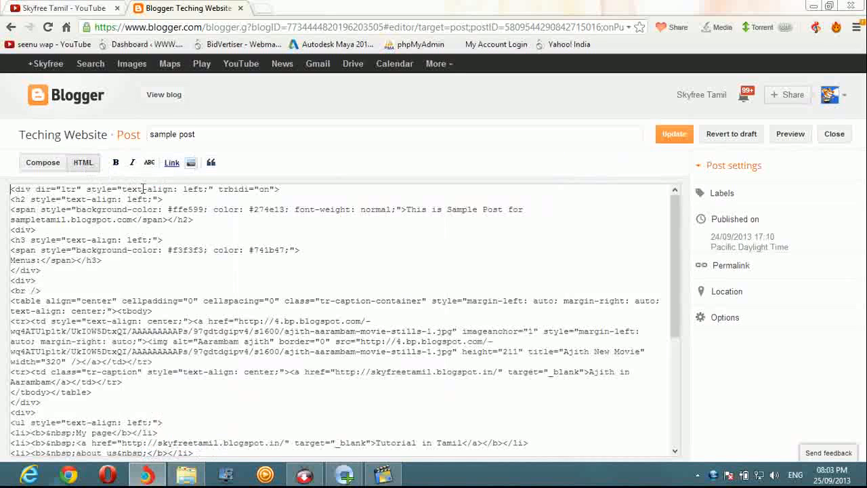
{"action": "left_click", "coordinate": [43, 163]}
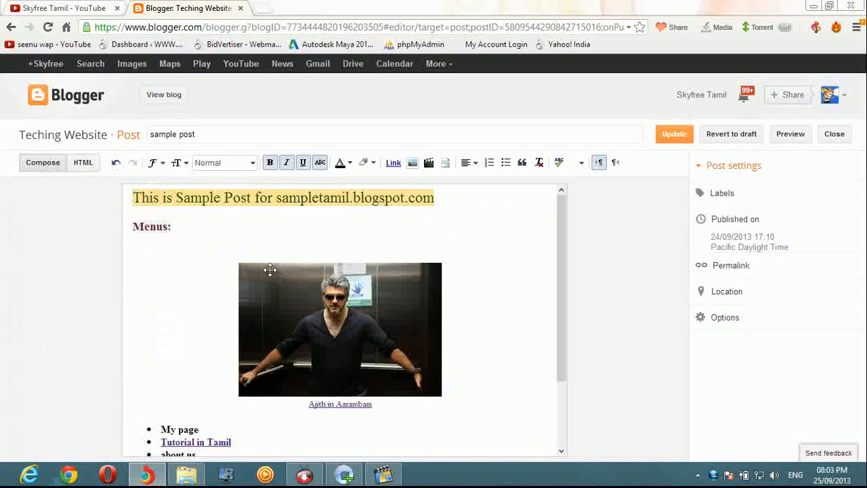
{"action": "left_click", "coordinate": [83, 163]}
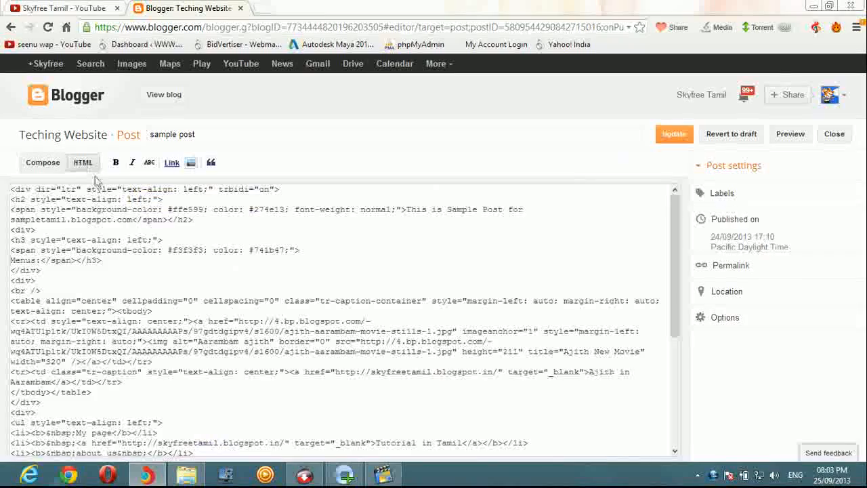
{"action": "scroll", "coordinate": [124, 312], "scroll_direction": "down", "scroll_amount": 4}
{"action": "scroll", "coordinate": [125, 312], "scroll_direction": "up", "scroll_amount": 3}
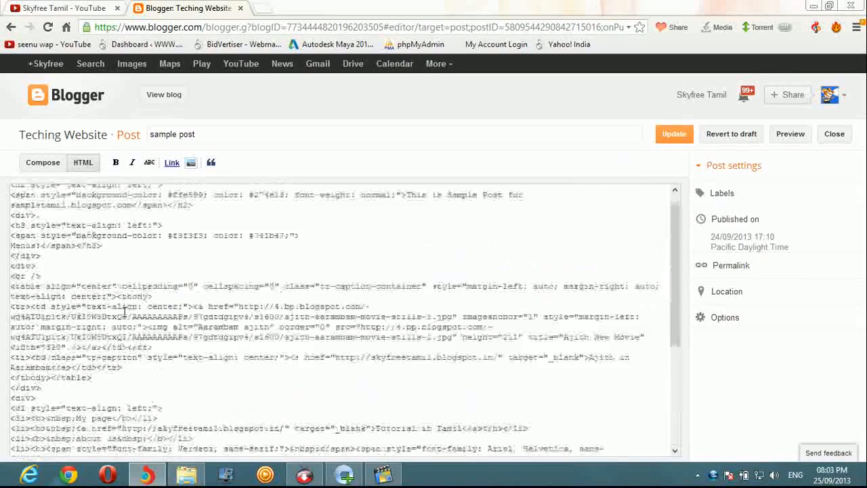
{"action": "scroll", "coordinate": [124, 312], "scroll_direction": "down", "scroll_amount": 3}
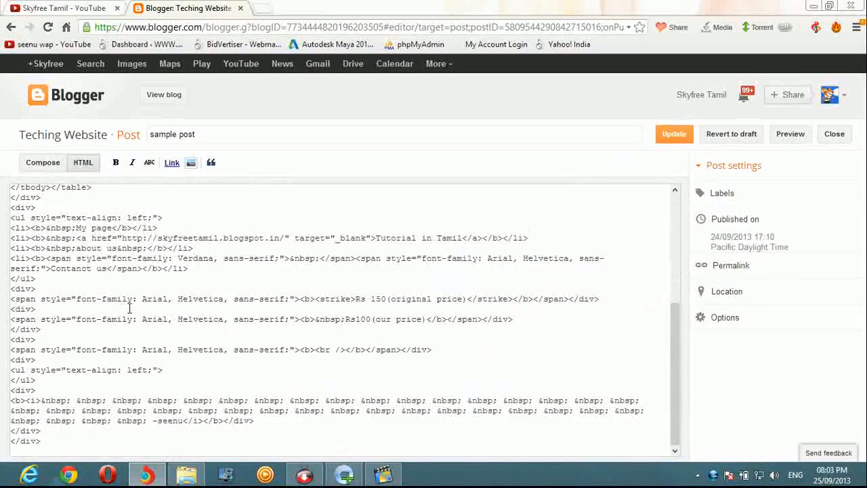
{"action": "scroll", "coordinate": [130, 303], "scroll_direction": "up", "scroll_amount": 2}
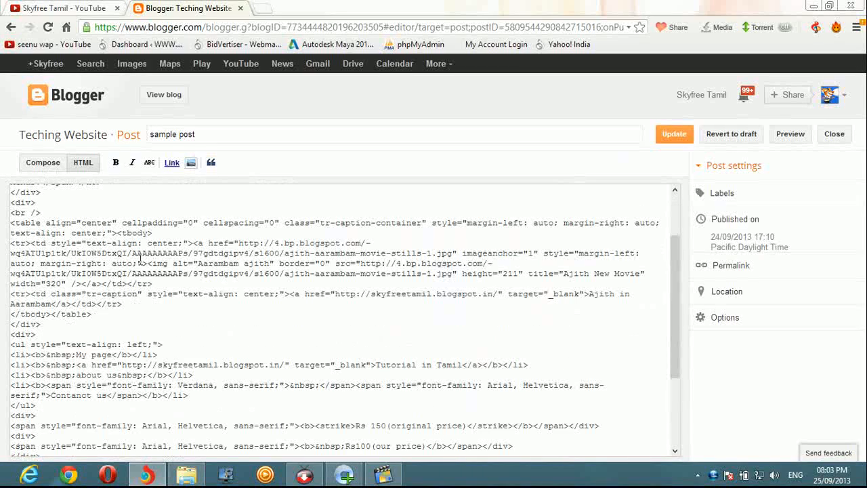
{"action": "scroll", "coordinate": [141, 259], "scroll_direction": "up", "scroll_amount": 2}
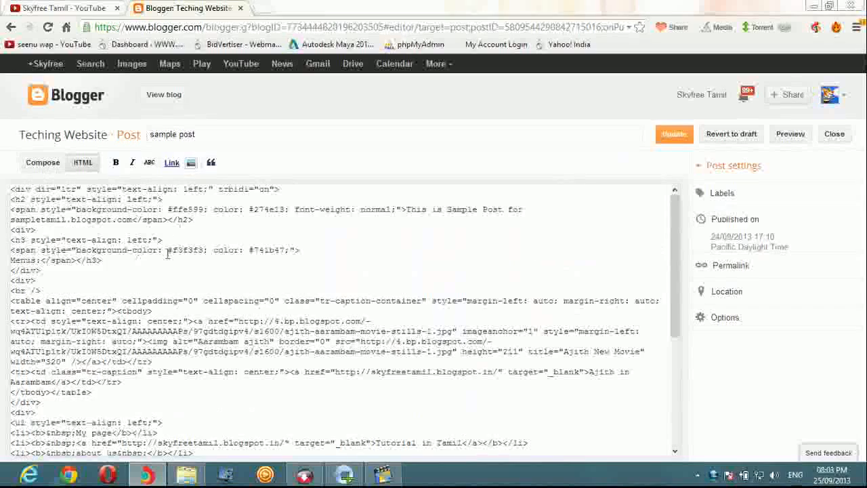
{"action": "scroll", "coordinate": [136, 257], "scroll_direction": "down", "scroll_amount": 3}
{"action": "scroll", "coordinate": [101, 275], "scroll_direction": "up", "scroll_amount": 2}
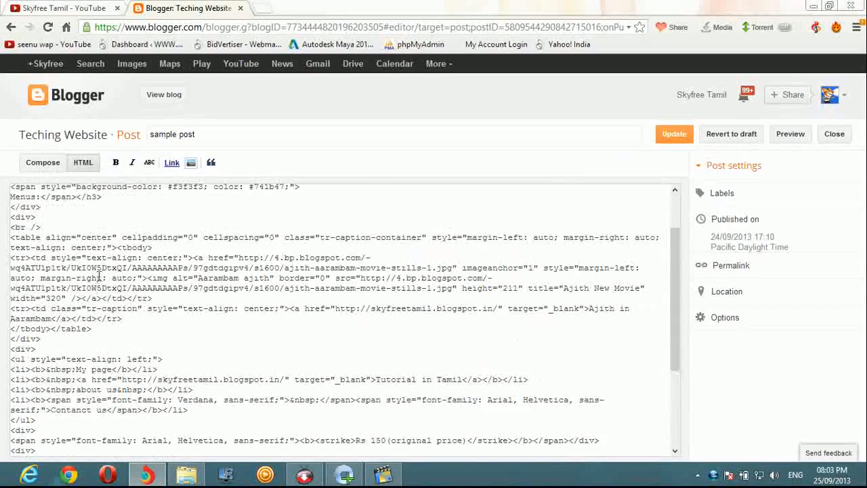
{"action": "scroll", "coordinate": [101, 271], "scroll_direction": "up", "scroll_amount": 2}
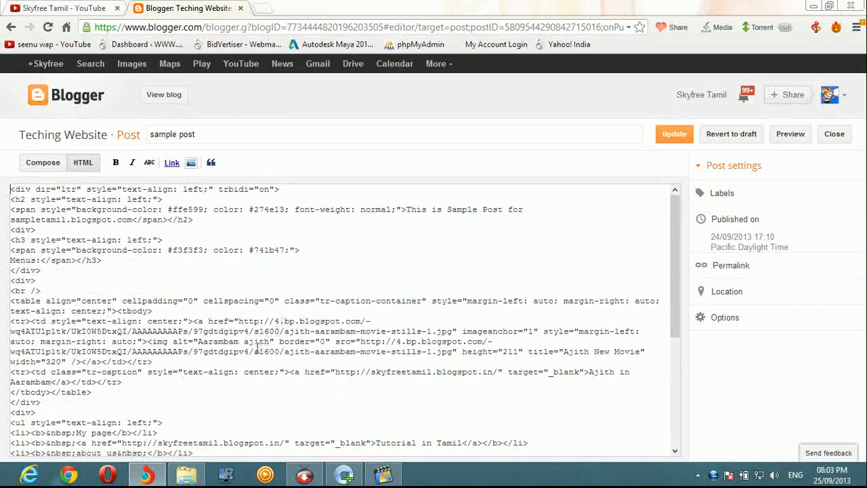
- Set the photo's width attribute to 120 in the post's HTML and check the result in the visual editor
{"action": "scroll", "coordinate": [166, 389], "scroll_direction": "down", "scroll_amount": 2}
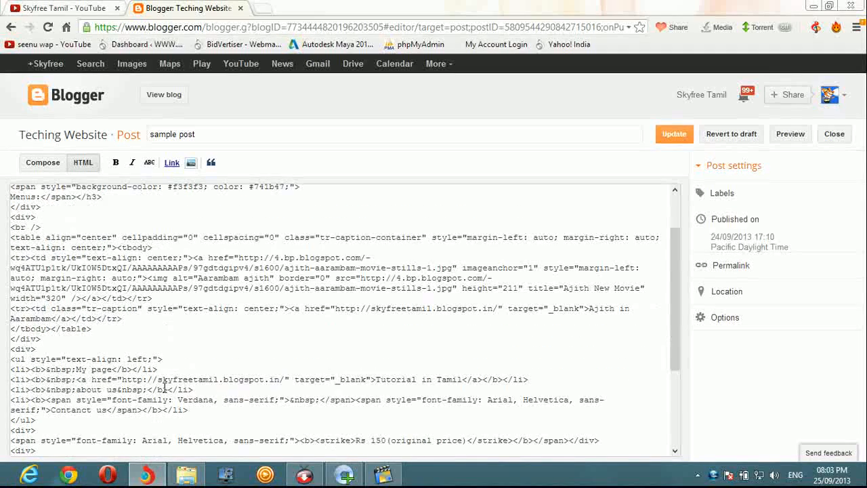
{"action": "scroll", "coordinate": [164, 387], "scroll_direction": "down", "scroll_amount": 2}
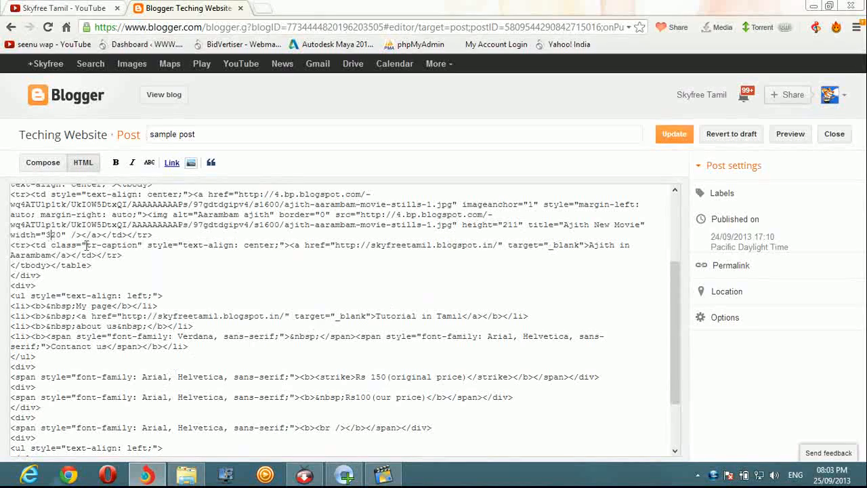
{"action": "key", "text": "BackSpace"}
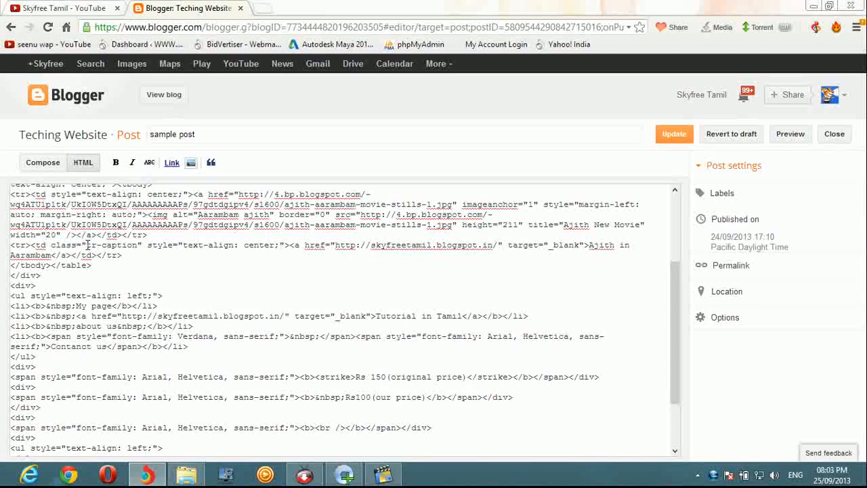
{"action": "type", "text": "4"}
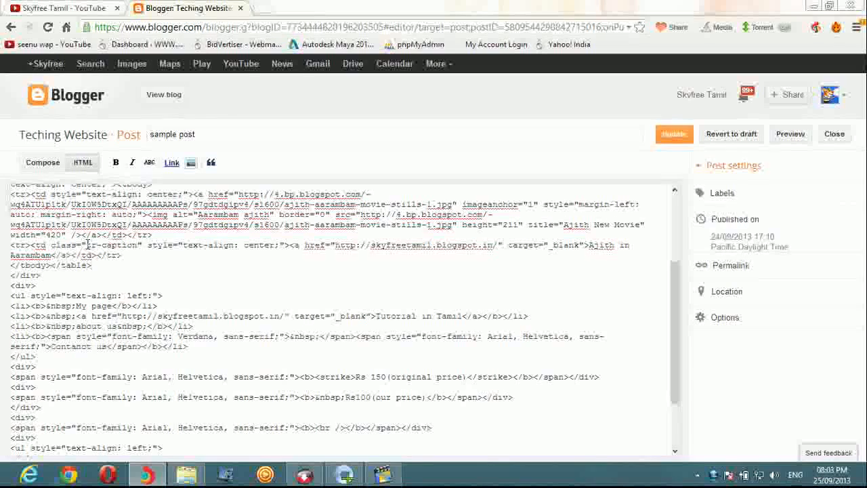
{"action": "key", "text": "BackSpace"}
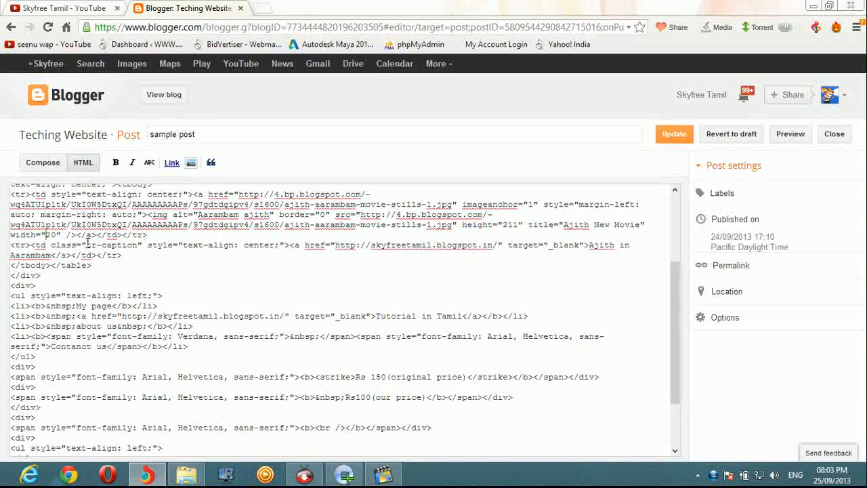
{"action": "type", "text": "2"}
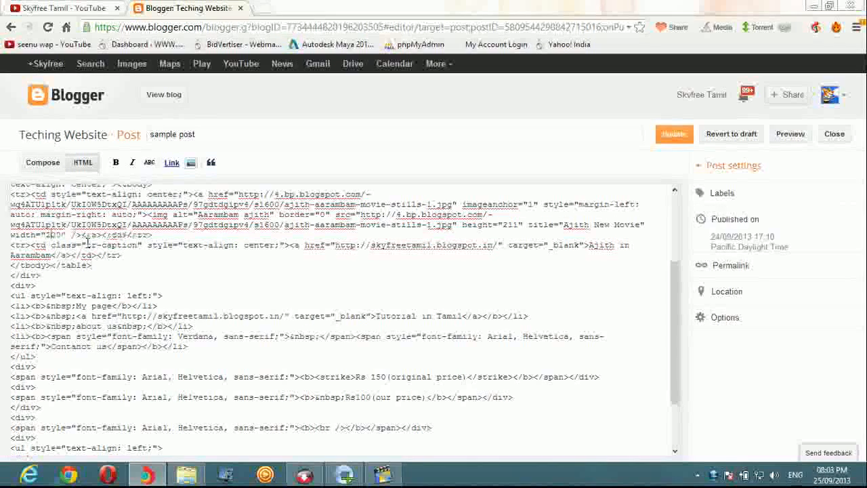
{"action": "key", "text": "BackSpace"}
{"action": "type", "text": "1"}
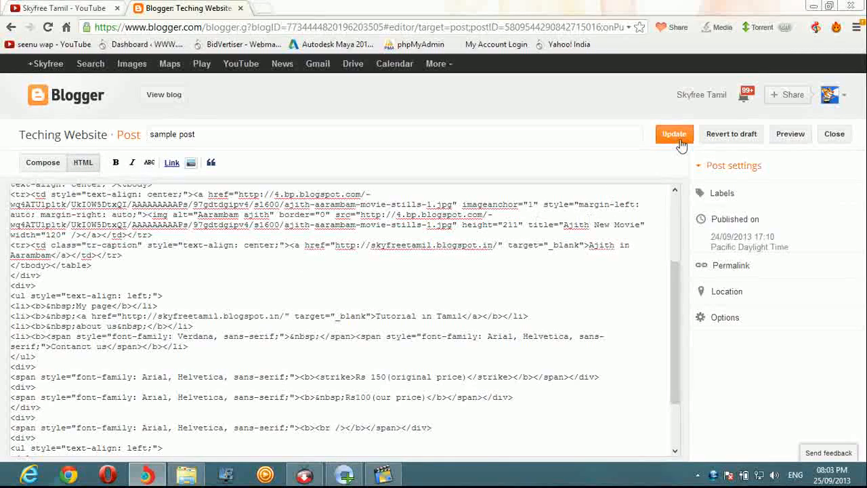
{"action": "left_click", "coordinate": [45, 165]}
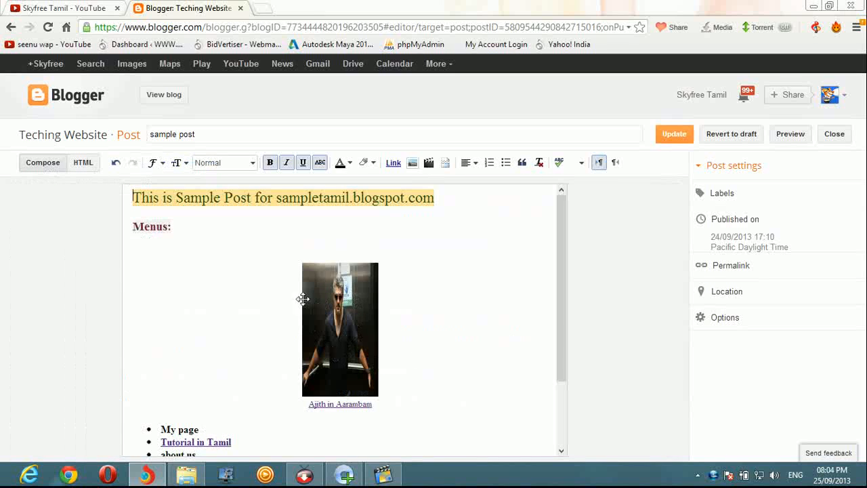
- Set the photo's height attribute to 111 in the post's HTML and update the published post
{"action": "left_click", "coordinate": [83, 165]}
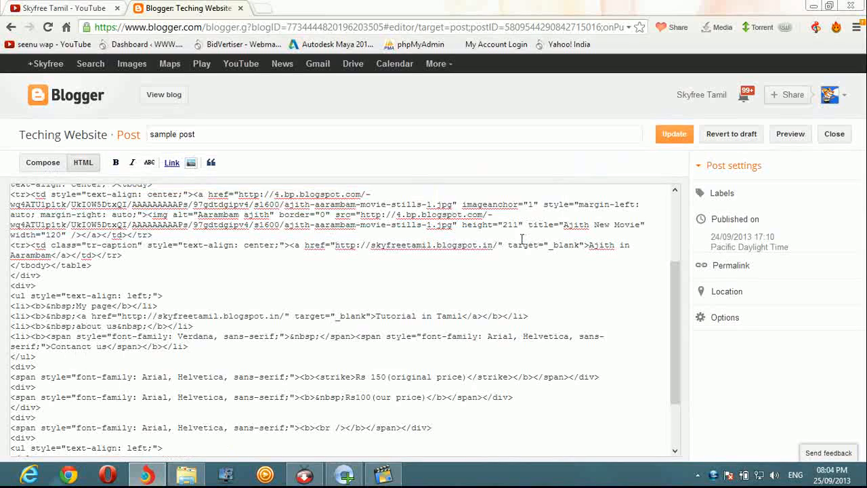
{"action": "key", "text": "BackSpace"}
{"action": "key", "text": "BackSpace"}
{"action": "type", "text": "111"}
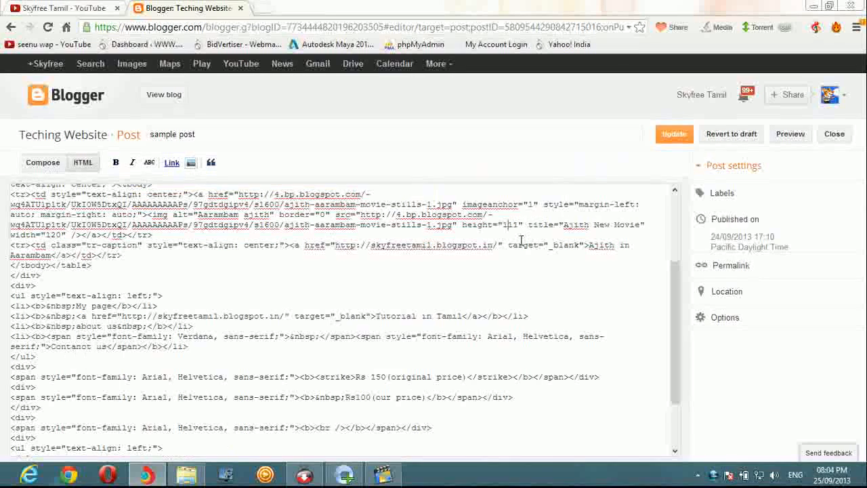
{"action": "left_click", "coordinate": [677, 141]}
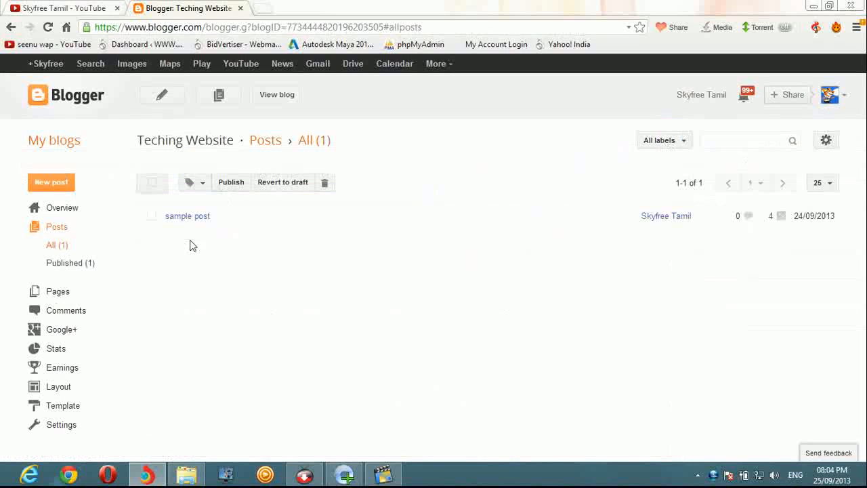
- Open the published blog in a new browser tab and examine the resized photo in the sample post
{"action": "right_click", "coordinate": [278, 102]}
{"action": "left_click", "coordinate": [287, 106]}
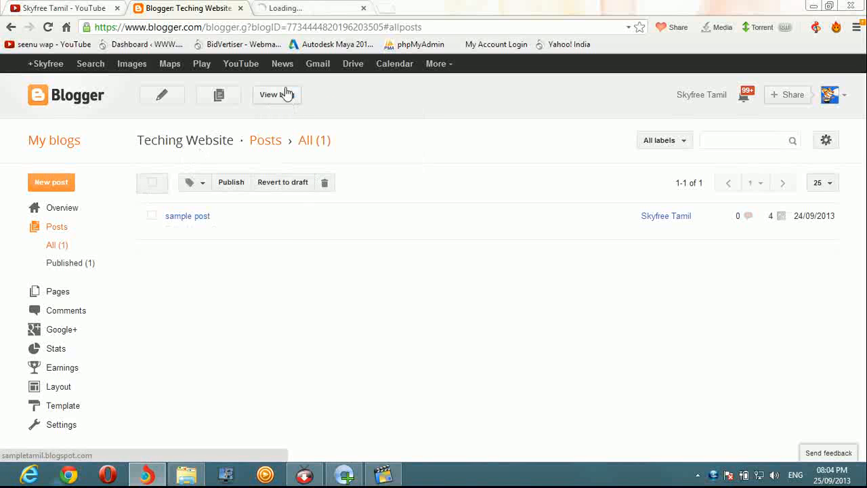
{"action": "left_click", "coordinate": [304, 9]}
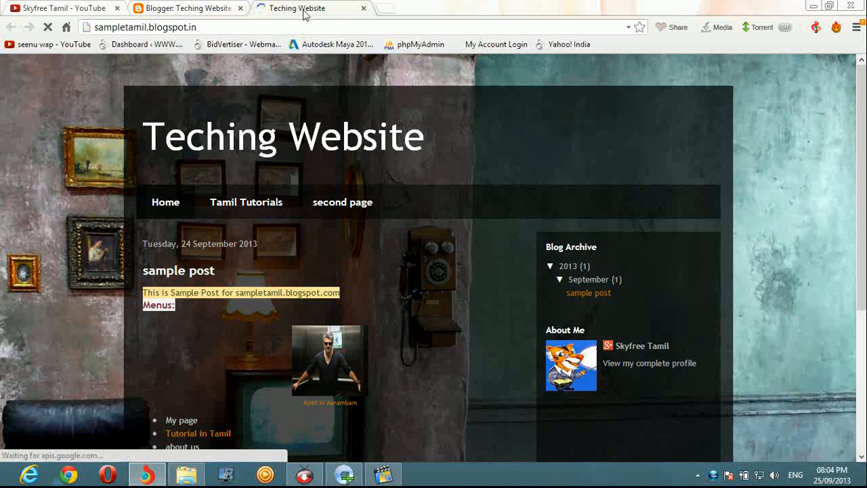
{"action": "scroll", "coordinate": [240, 353], "scroll_direction": "down", "scroll_amount": 2}
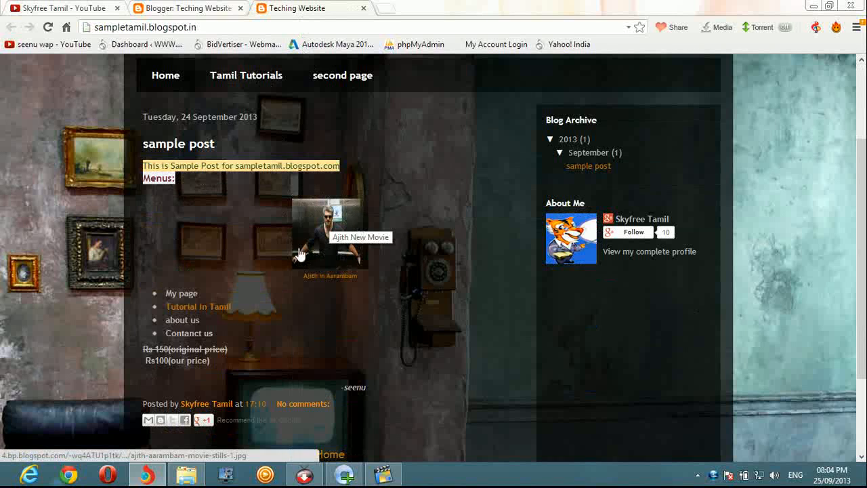
- Return to the blog's post list and reopen "sample post" for editing
{"action": "left_click", "coordinate": [211, 11]}
{"action": "left_click", "coordinate": [199, 218]}
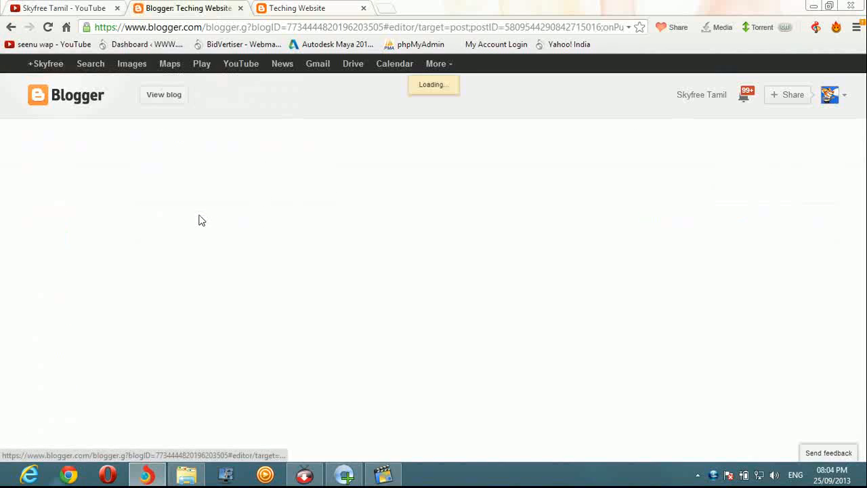
- Examine the menu list in the post's HTML and the "My page" item in the visual editor
{"action": "scroll", "coordinate": [169, 262], "scroll_direction": "down", "scroll_amount": 2}
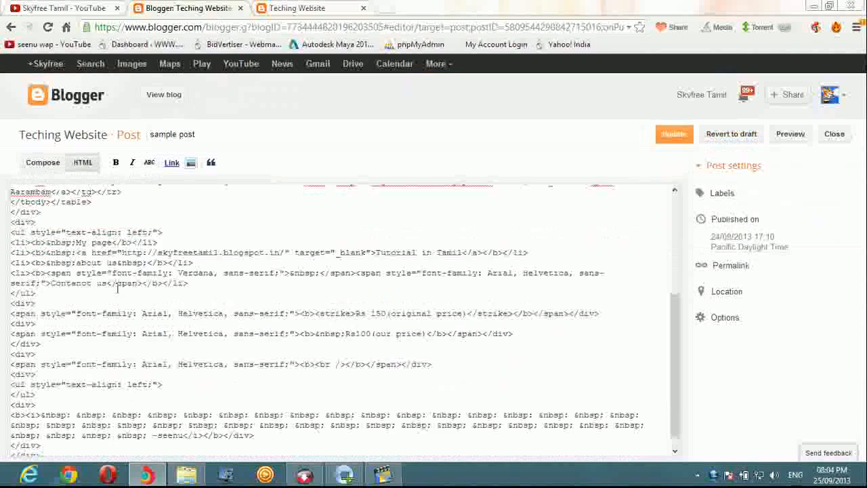
{"action": "scroll", "coordinate": [172, 264], "scroll_direction": "up", "scroll_amount": 3}
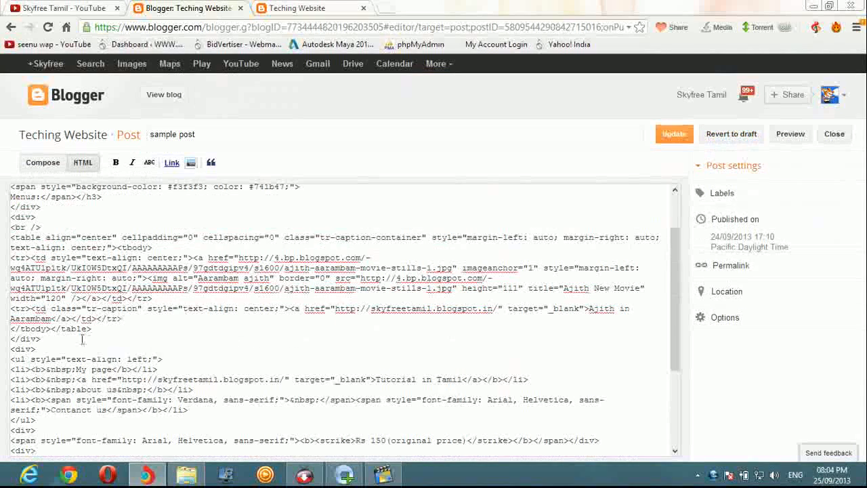
{"action": "scroll", "coordinate": [187, 355], "scroll_direction": "down", "scroll_amount": 3}
{"action": "scroll", "coordinate": [186, 355], "scroll_direction": "up", "scroll_amount": 3}
{"action": "left_click", "coordinate": [47, 163]}
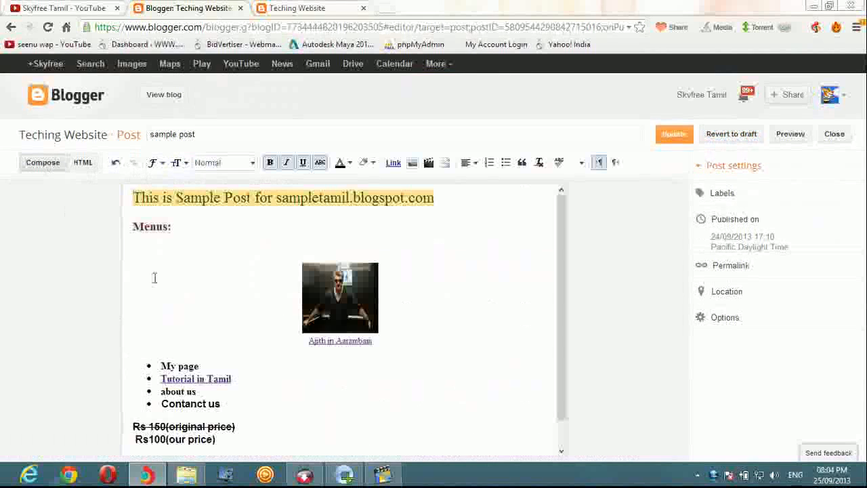
{"action": "scroll", "coordinate": [167, 292], "scroll_direction": "down", "scroll_amount": 1}
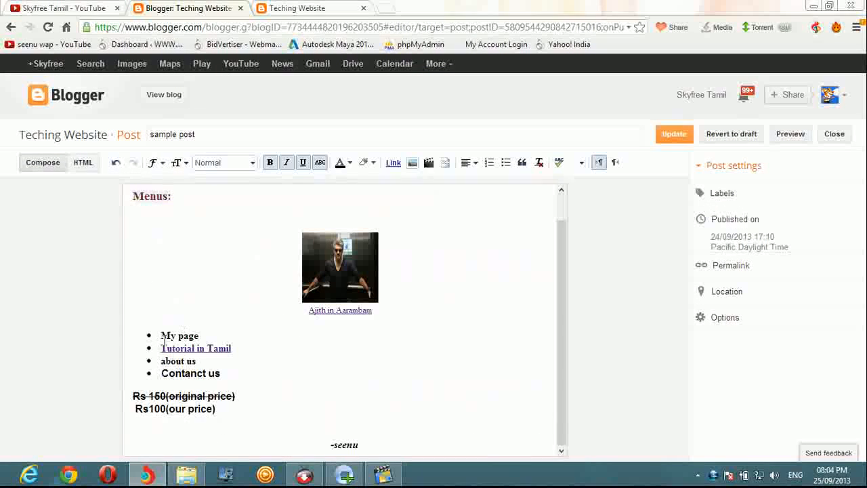
{"action": "left_click_drag", "start_coordinate": [161, 335], "coordinate": [202, 335]}
{"action": "left_click", "coordinate": [207, 327]}
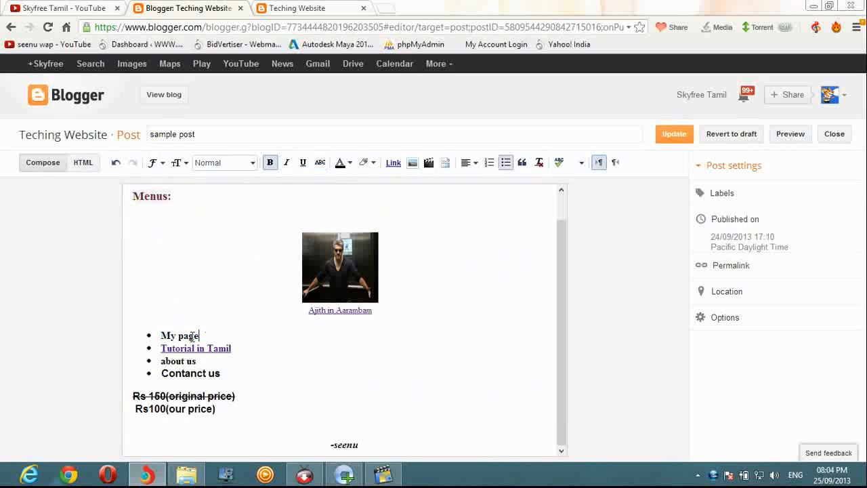
- Delete the opening <b> tag before "My page" in the post's HTML list
{"action": "left_click", "coordinate": [81, 162]}
{"action": "scroll", "coordinate": [99, 224], "scroll_direction": "down", "scroll_amount": 2}
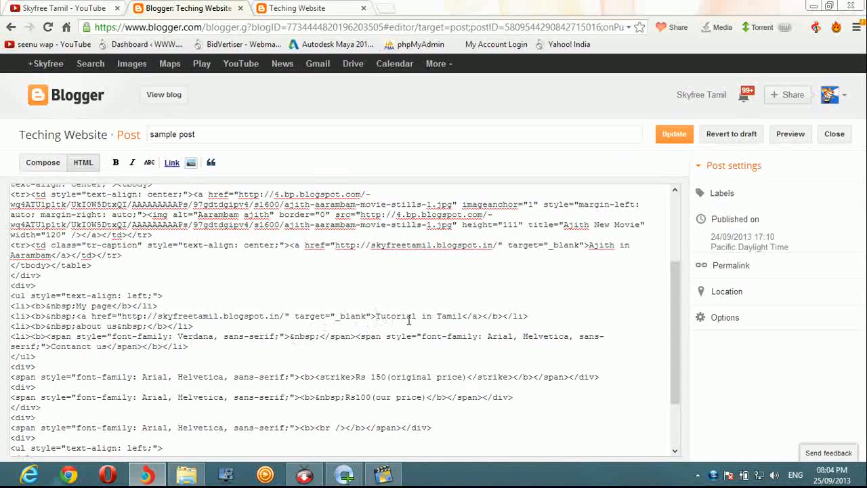
{"action": "left_click_drag", "start_coordinate": [84, 316], "coordinate": [232, 312]}
{"action": "left_click", "coordinate": [161, 319]}
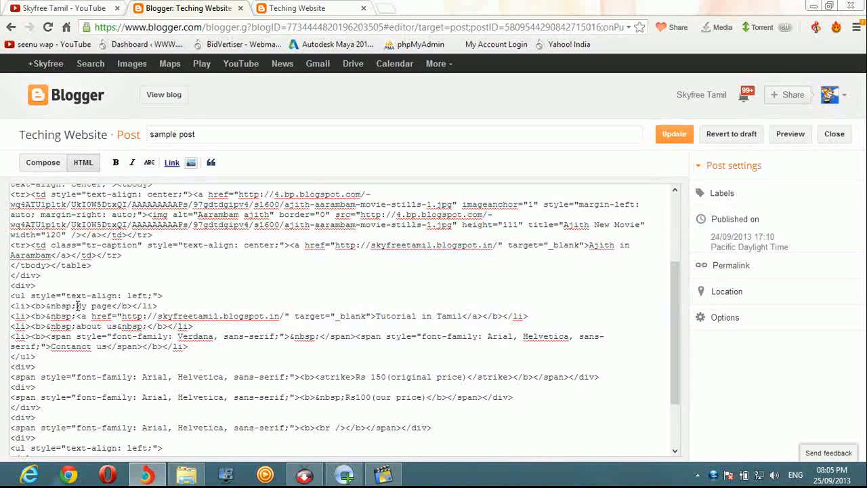
{"action": "key", "text": "BackSpace"}
{"action": "key", "text": "BackSpace"}
{"action": "key", "text": "BackSpace"}
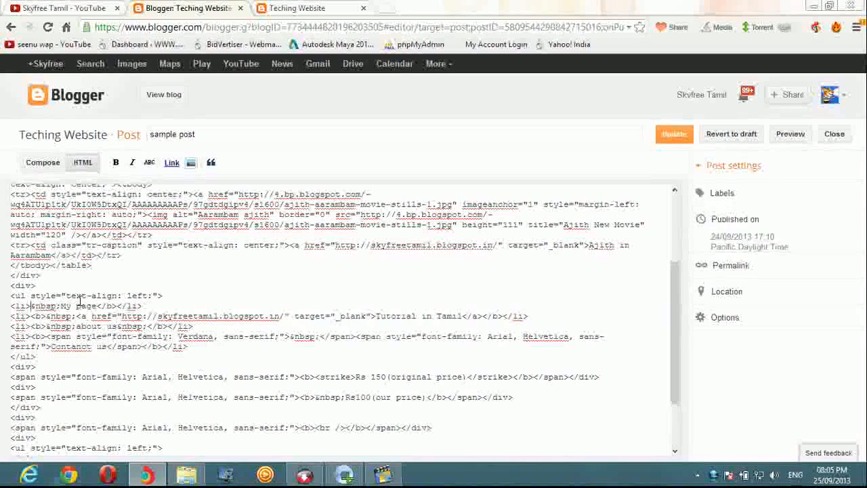
- Delete the closing </b> tag after "My page" in the post's HTML
{"action": "left_click", "coordinate": [117, 306]}
{"action": "key", "text": "BackSpace"}
{"action": "key", "text": "BackSpace"}
{"action": "key", "text": "BackSpace"}
{"action": "key", "text": "BackSpace"}
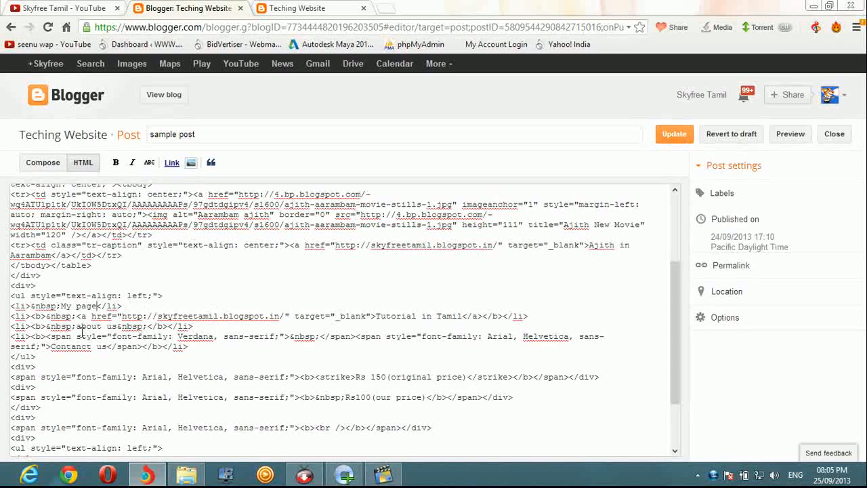
- Check the formatting of the "My page" list item in the visual editor
{"action": "left_click", "coordinate": [43, 162]}
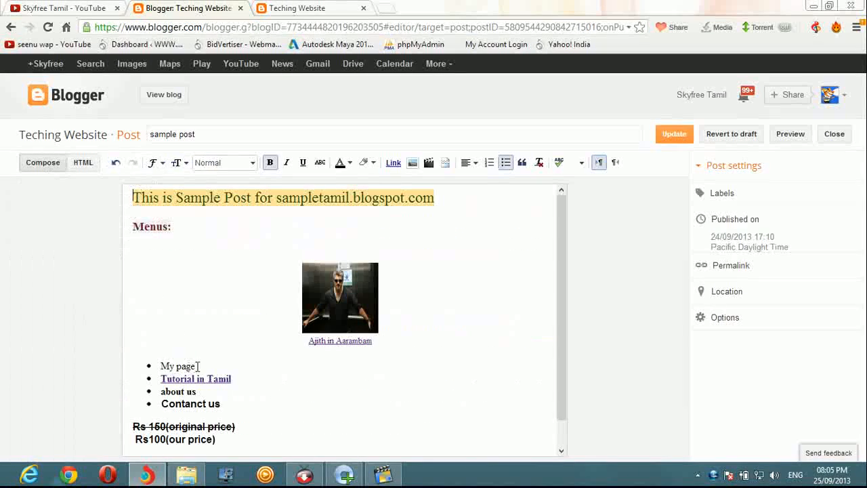
{"action": "left_click_drag", "start_coordinate": [195, 366], "coordinate": [158, 366]}
{"action": "left_click", "coordinate": [176, 344]}
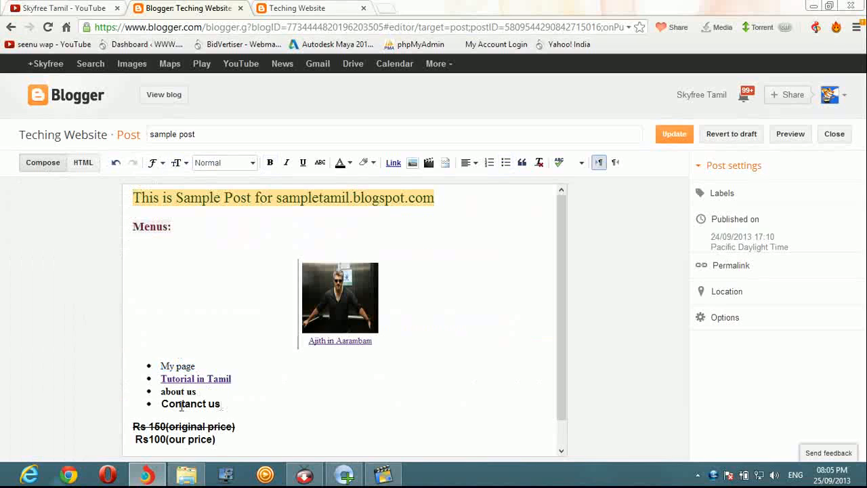
{"action": "left_click_drag", "start_coordinate": [204, 363], "coordinate": [157, 366]}
{"action": "left_click", "coordinate": [163, 335]}
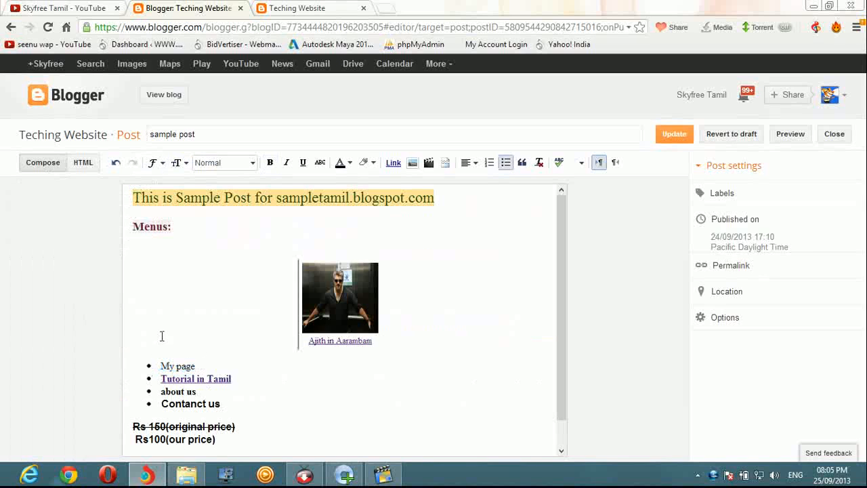
- Update the published post and reopen "sample post" from the post list for editing
{"action": "left_click", "coordinate": [674, 134]}
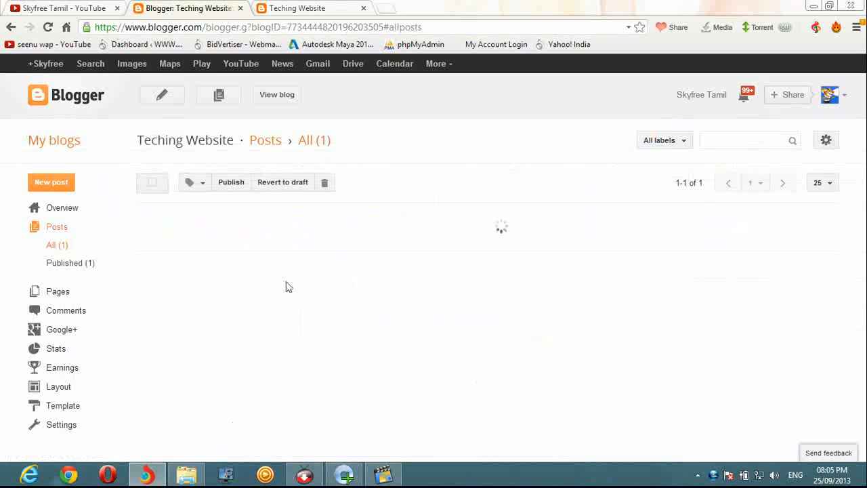
{"action": "left_click", "coordinate": [178, 228]}
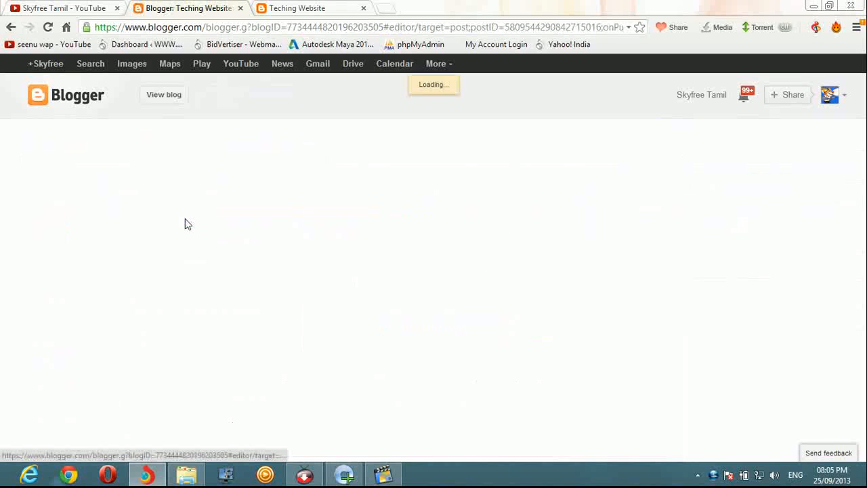